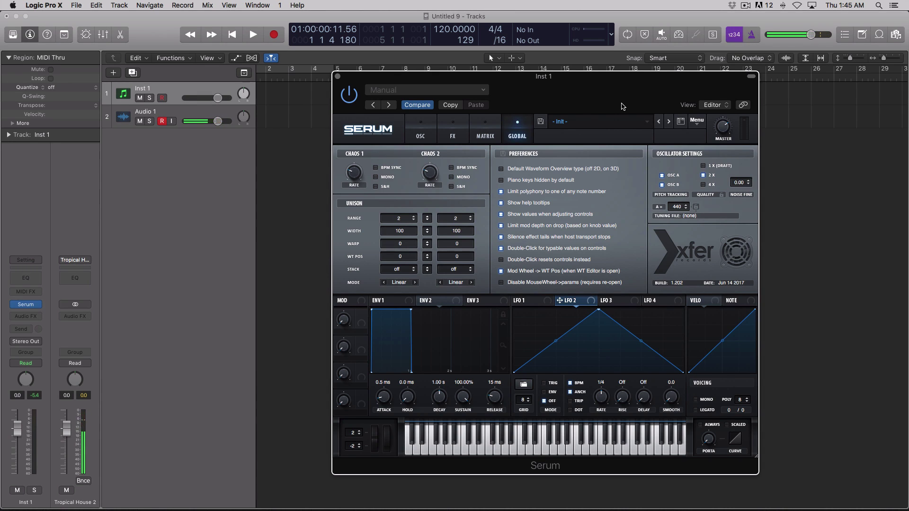
- Leave the Global page with the build 1.202 info and return to the oscillator page
scroll(770, 265, "right", 1)
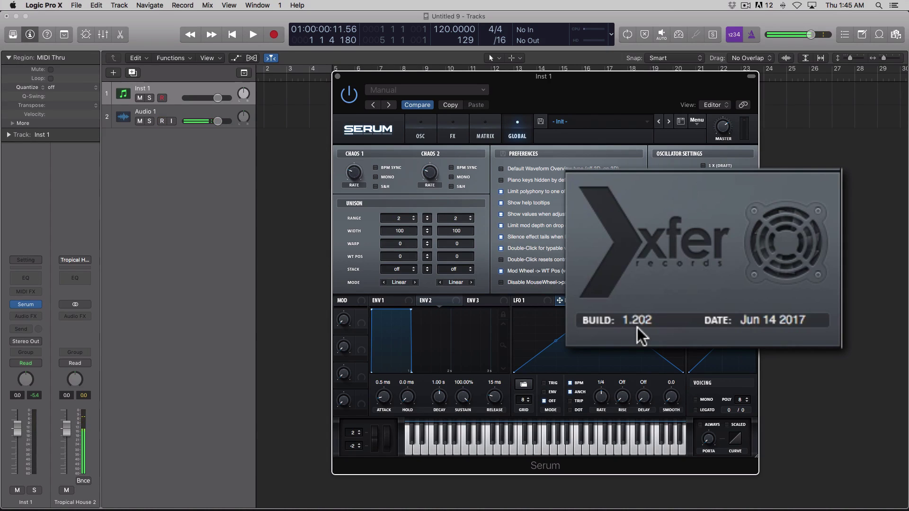
left_click(420, 135)
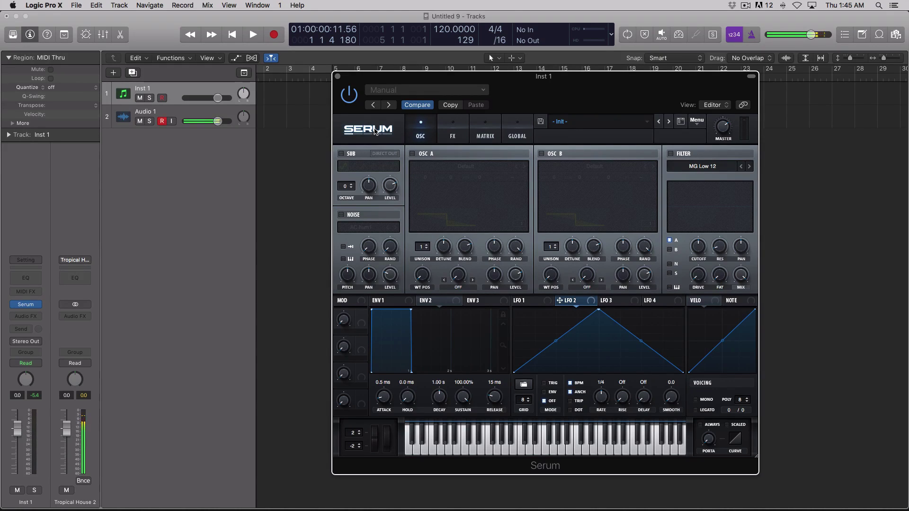
- Try the 50% and 400% interface sizes, moving the enlarged window up and left
left_click(374, 131)
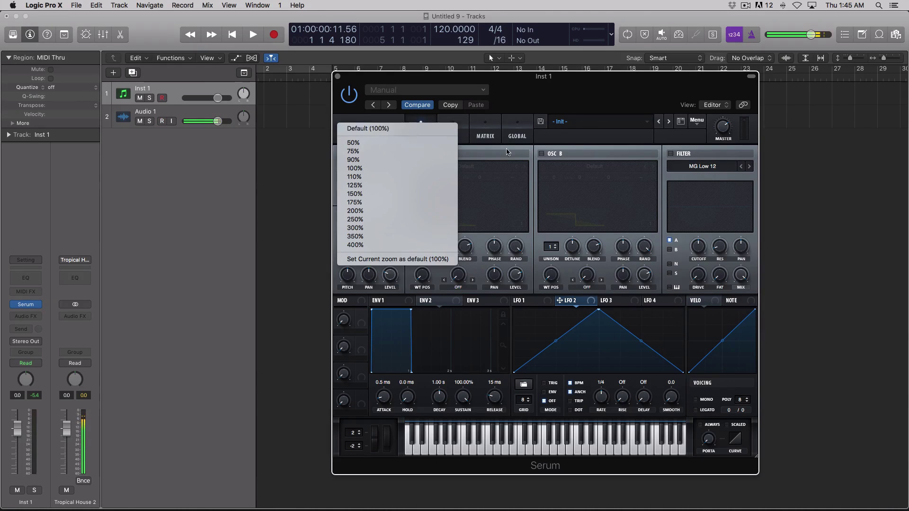
left_click(365, 129)
left_click(364, 130)
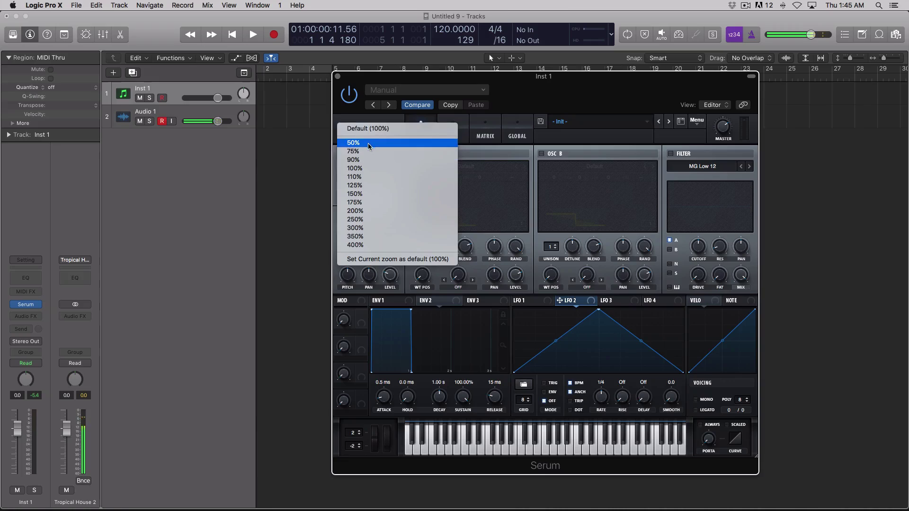
left_click(369, 143)
left_click(356, 126)
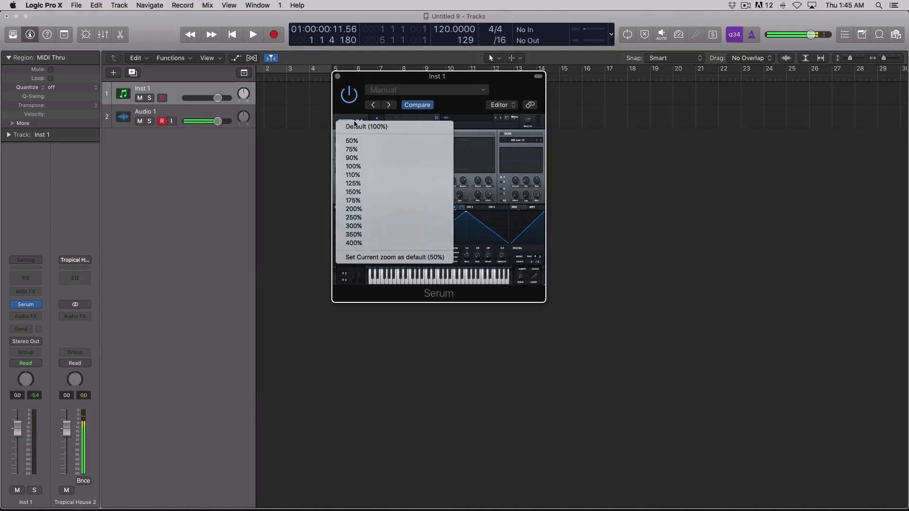
left_click(389, 245)
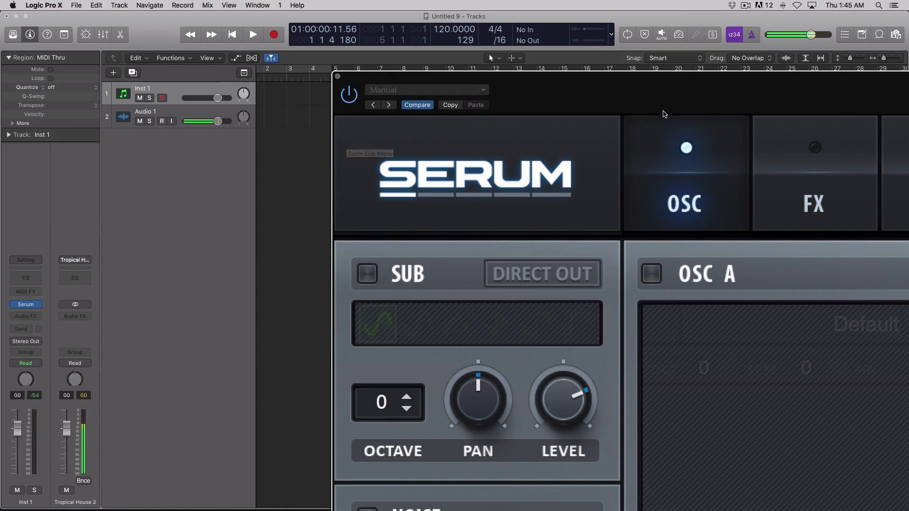
left_click_drag(663, 113, 534, 52)
- Reset the interface to 100%, drag it to about 113%, and move the window down-right
left_click(365, 109)
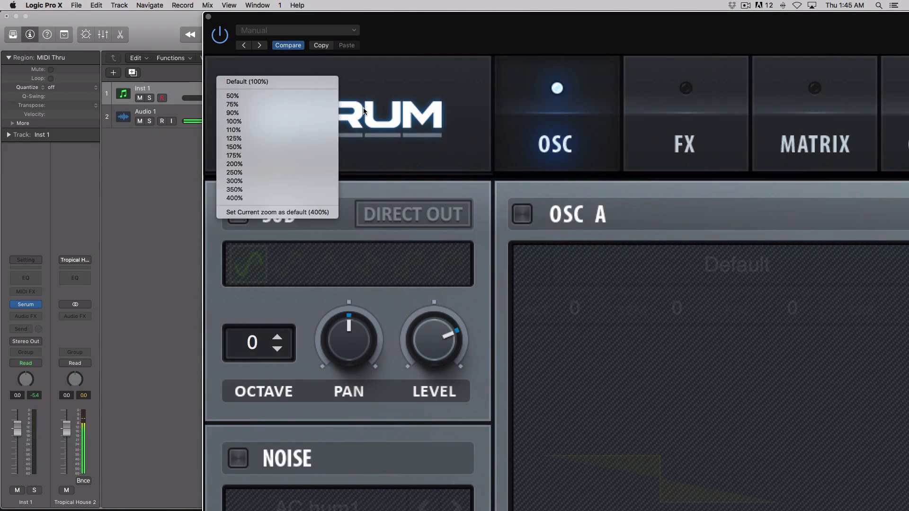
left_click(282, 121)
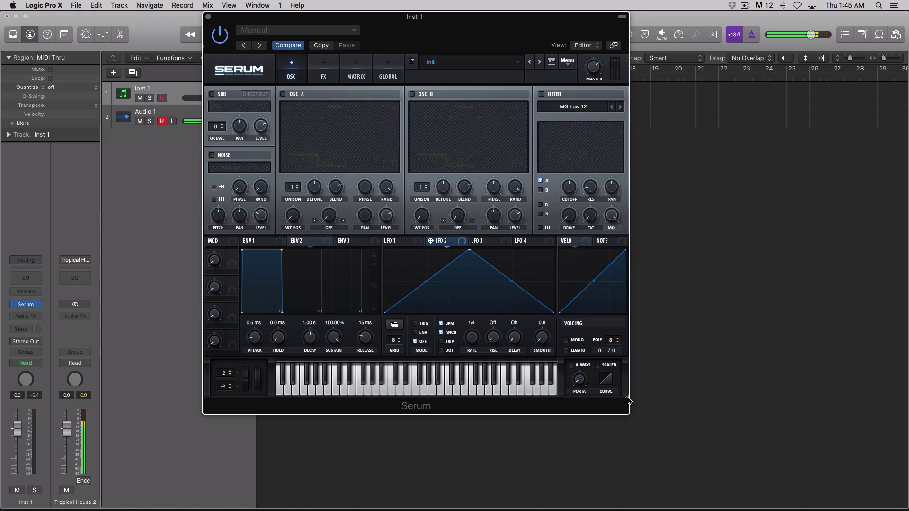
left_click_drag(629, 397, 684, 441)
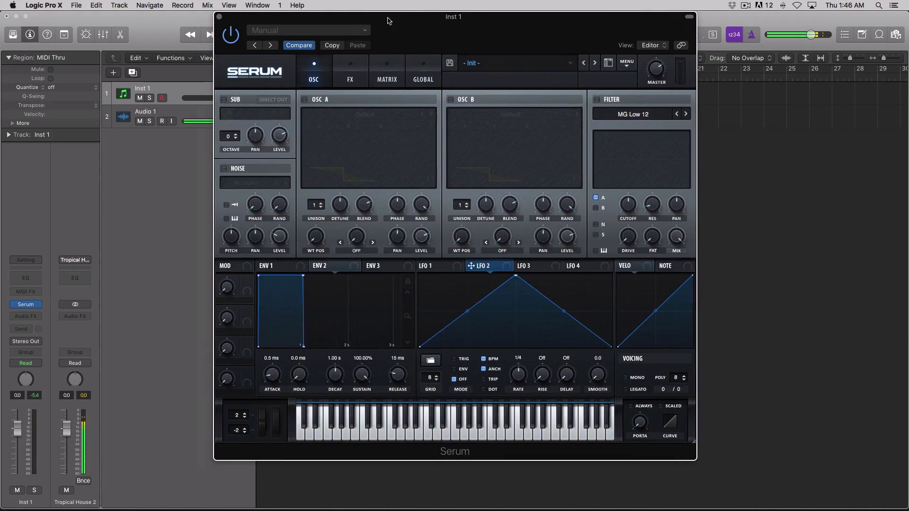
left_click_drag(365, 27, 471, 48)
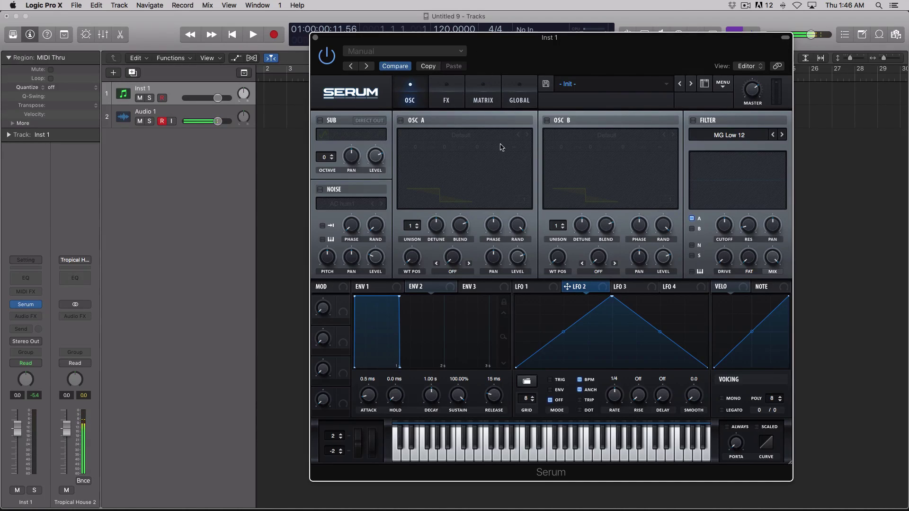
- Switch on oscillator A and briefly open and close its wavetable editor
left_click(399, 120)
double_click(524, 160)
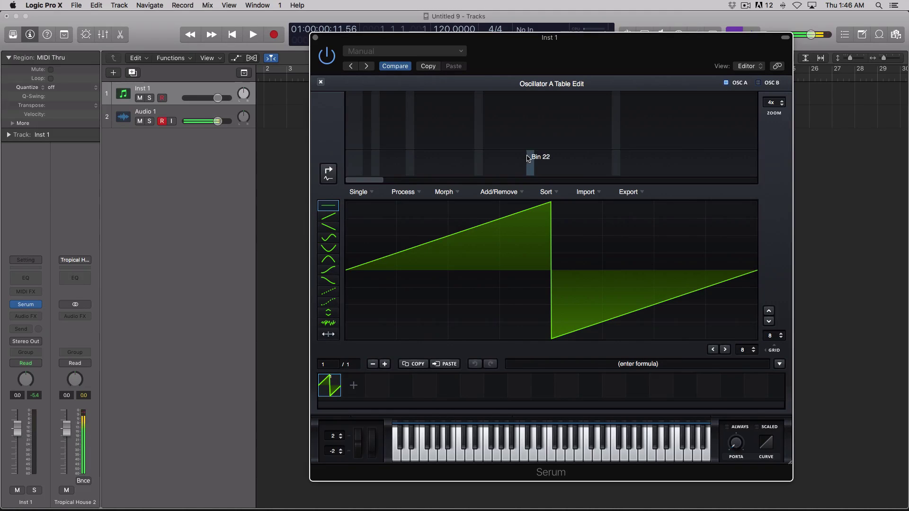
left_click(321, 83)
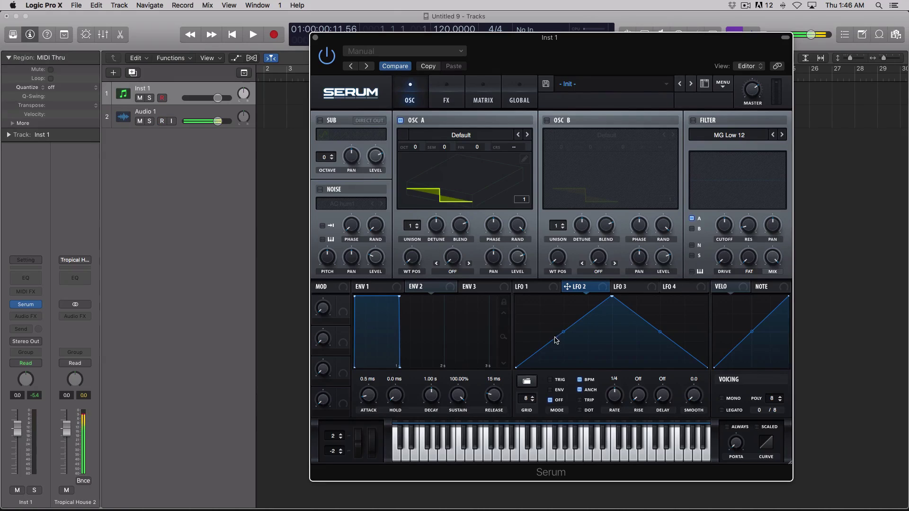
- Add three points on LFO 2's rising line and raise one segment into a step
double_click(541, 348)
double_click(566, 330)
double_click(577, 323)
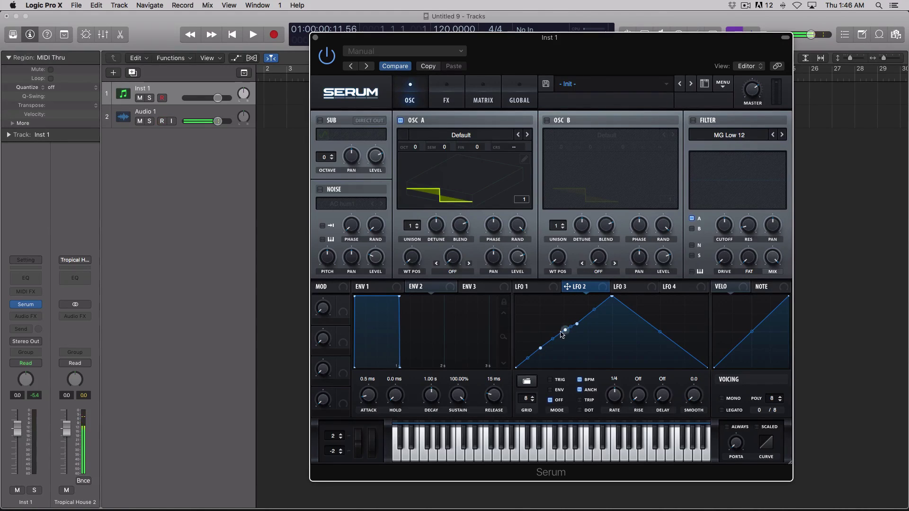
right_click(561, 334)
key("Escape")
left_click_drag(553, 339, 549, 314)
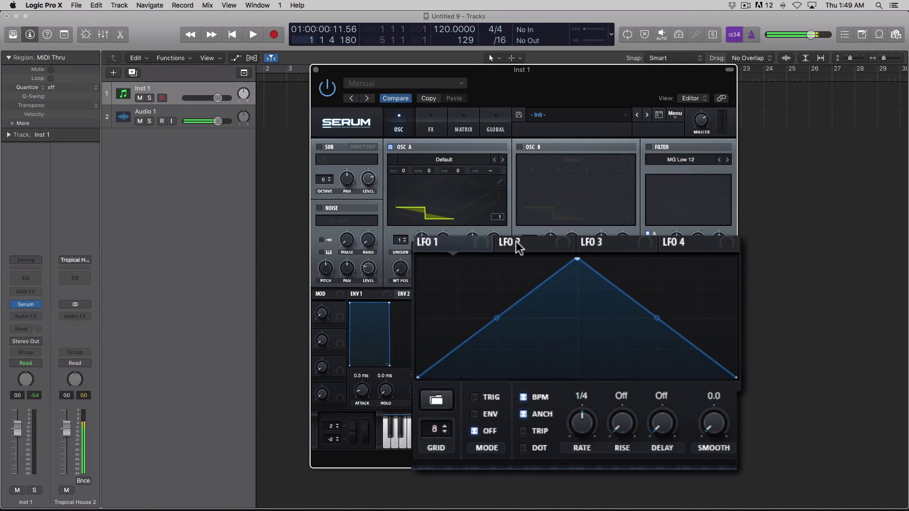
- Add three points on LFO 1's ramp and drag segments into flat raised steps
double_click(461, 342)
double_click(493, 324)
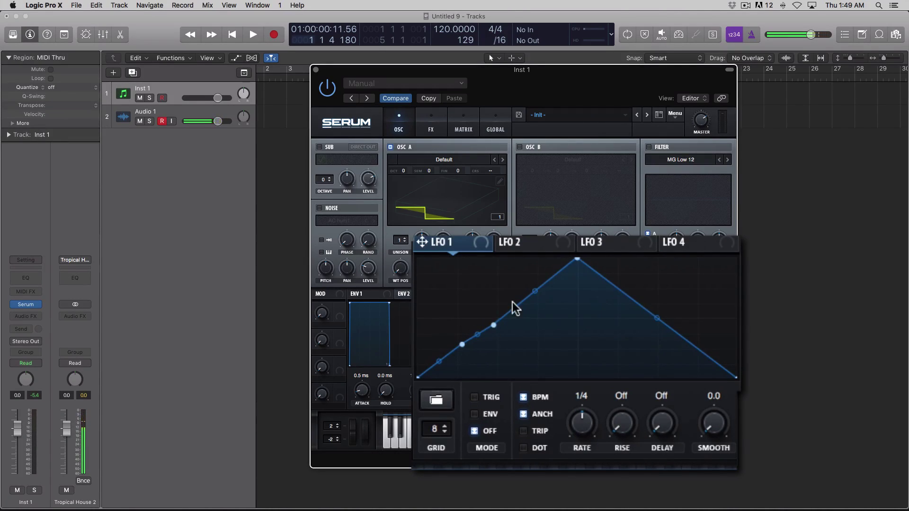
double_click(513, 303)
left_click_drag(474, 331, 440, 335)
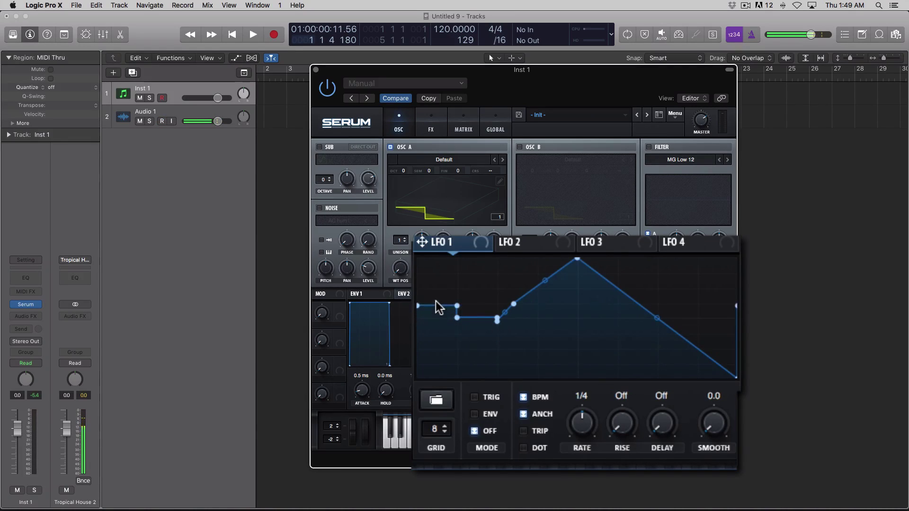
left_click_drag(435, 303, 435, 295)
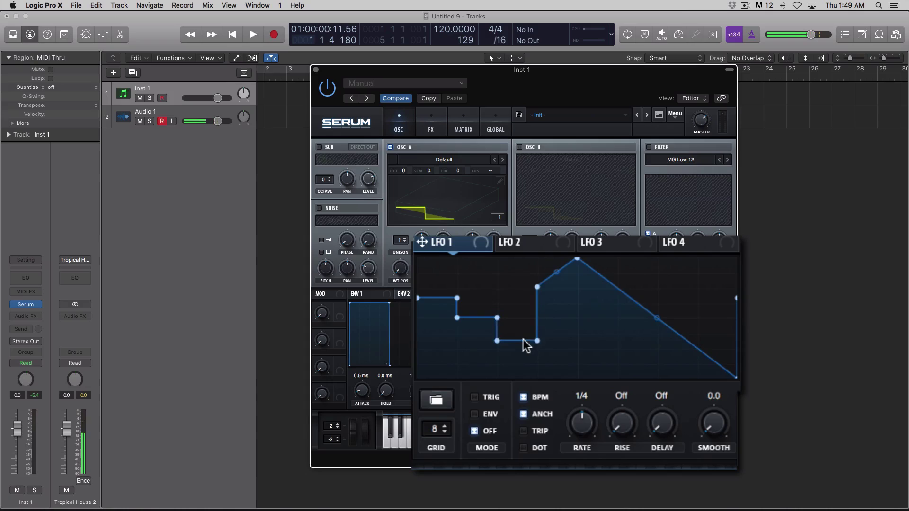
- Try LFO grid values 16 and 11, then enter a custom 8,12 grid
left_click_drag(442, 419, 457, 254)
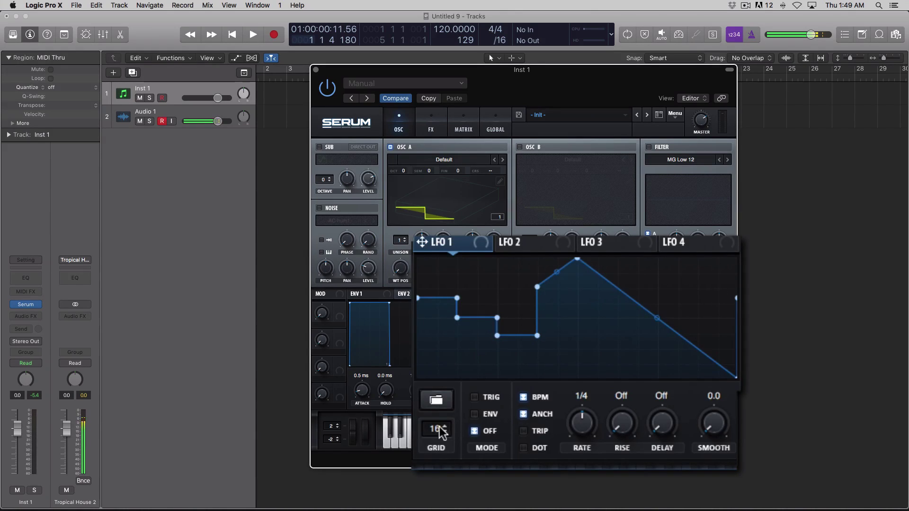
left_click_drag(440, 432, 440, 448)
double_click(432, 428)
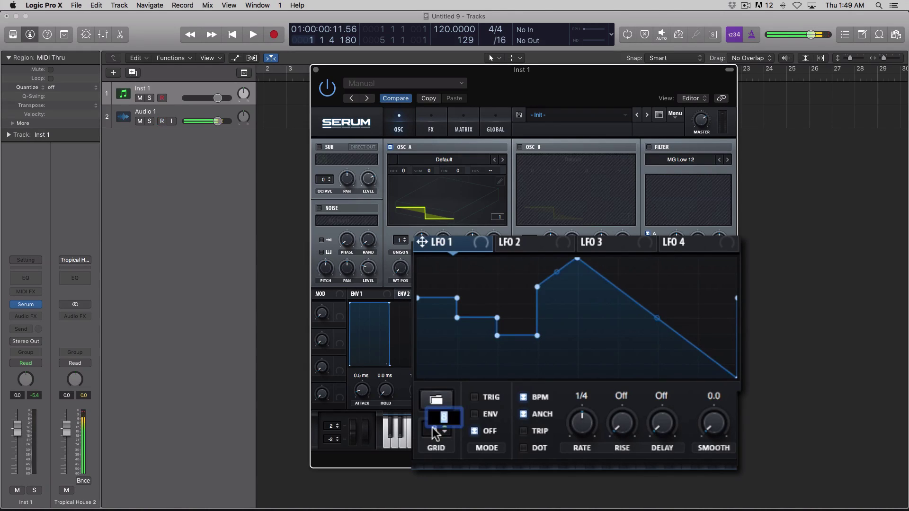
type("8,12")
key("Return")
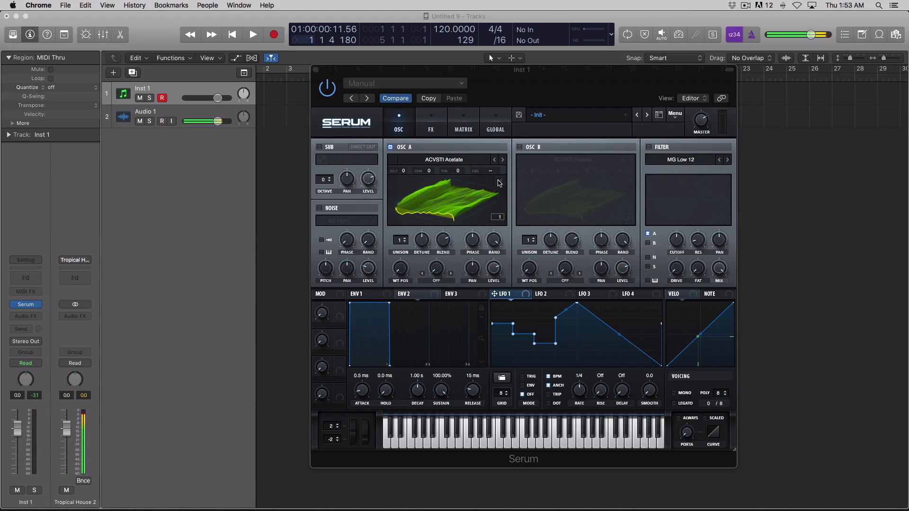
- Reduce Oscillator A's wavetable to 128 frames, keeping half, in the table editor
left_click(499, 181)
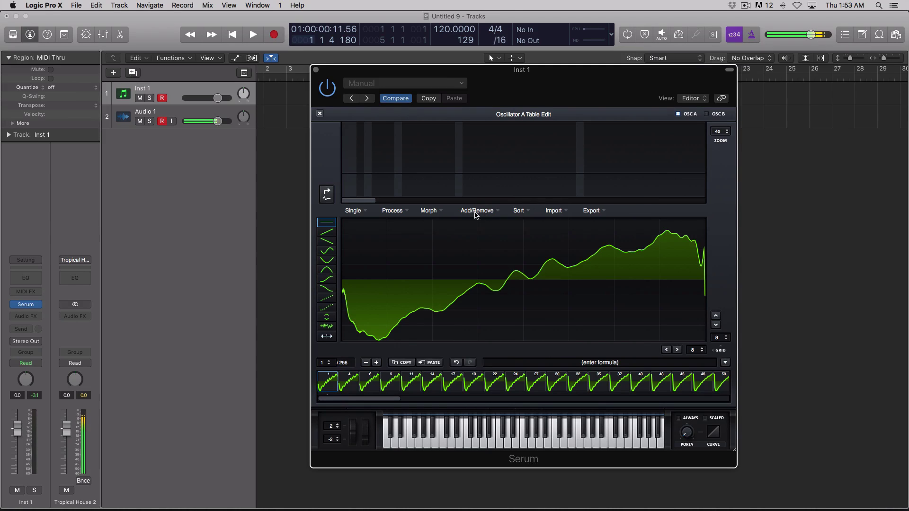
left_click(478, 212)
mouse_move(483, 283)
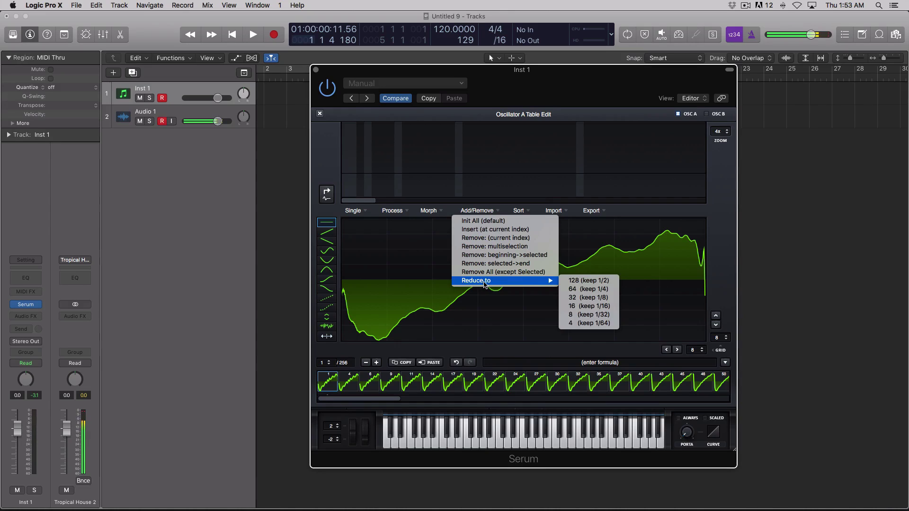
left_click(610, 283)
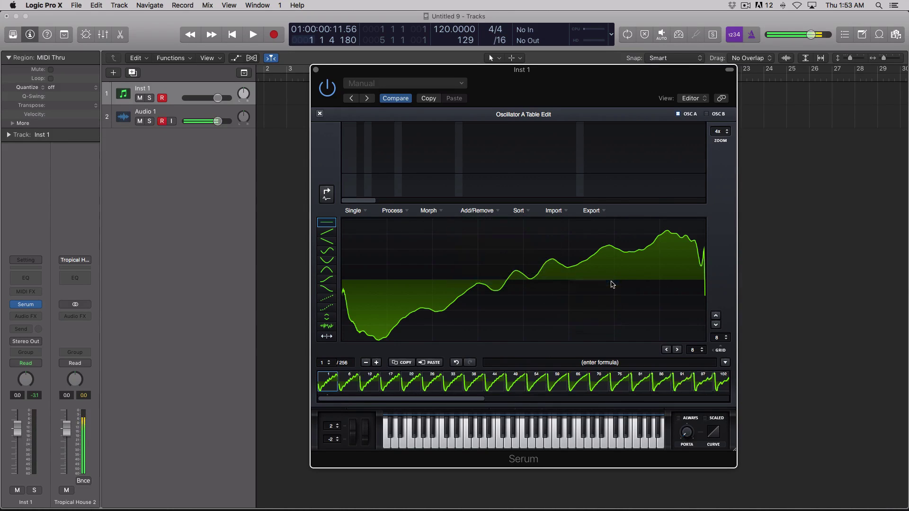
left_click(318, 112)
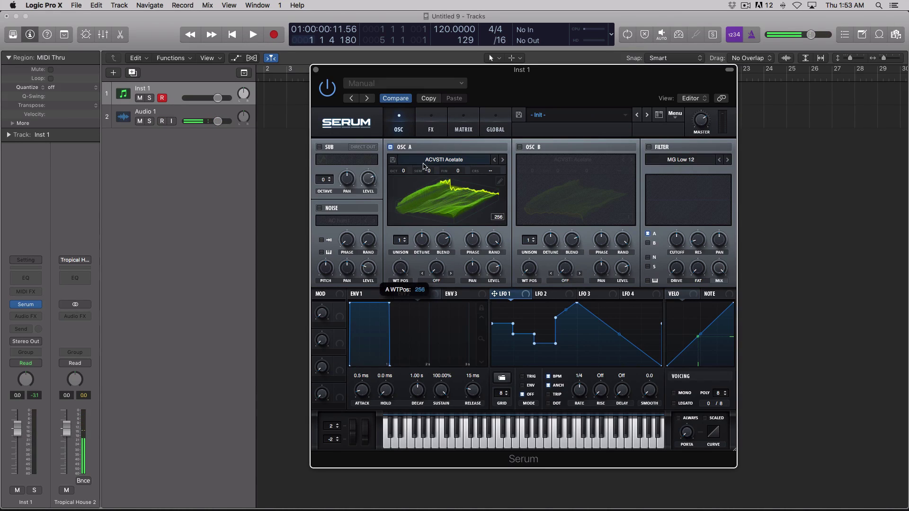
- Set wavetable position to about 88, then reduce the table further to 8 frames
left_click_drag(425, 187, 356, 91)
left_click(500, 181)
left_click(479, 211)
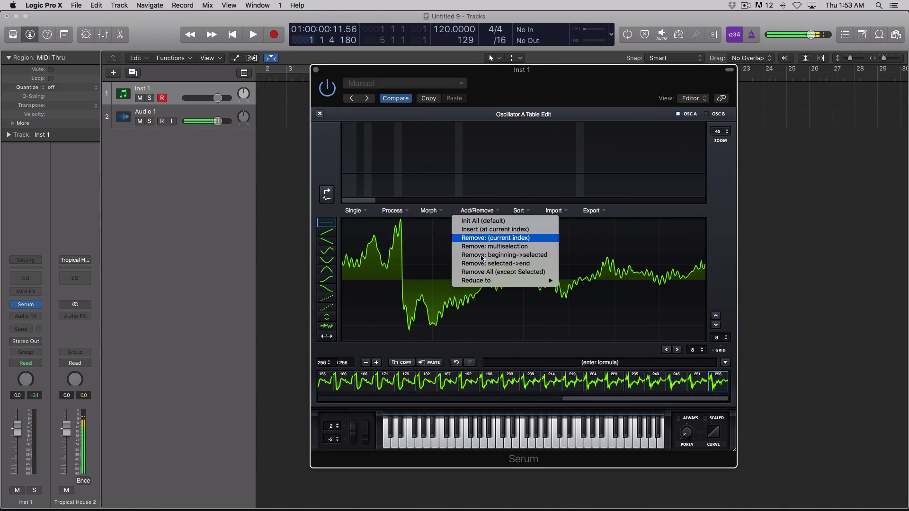
mouse_move(483, 282)
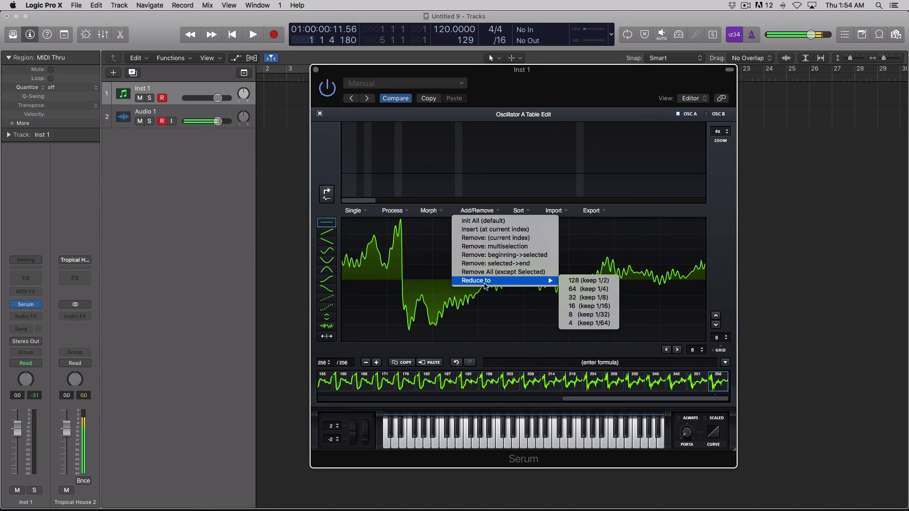
left_click(593, 315)
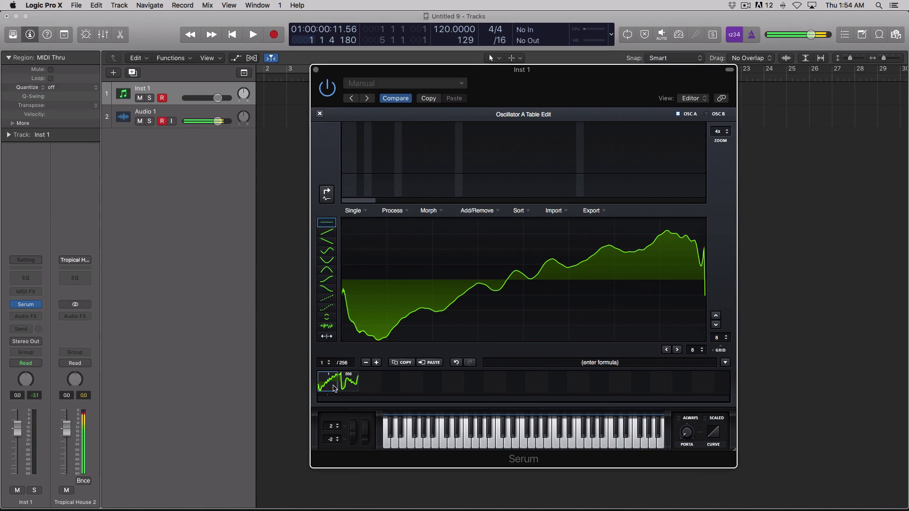
left_click(318, 114)
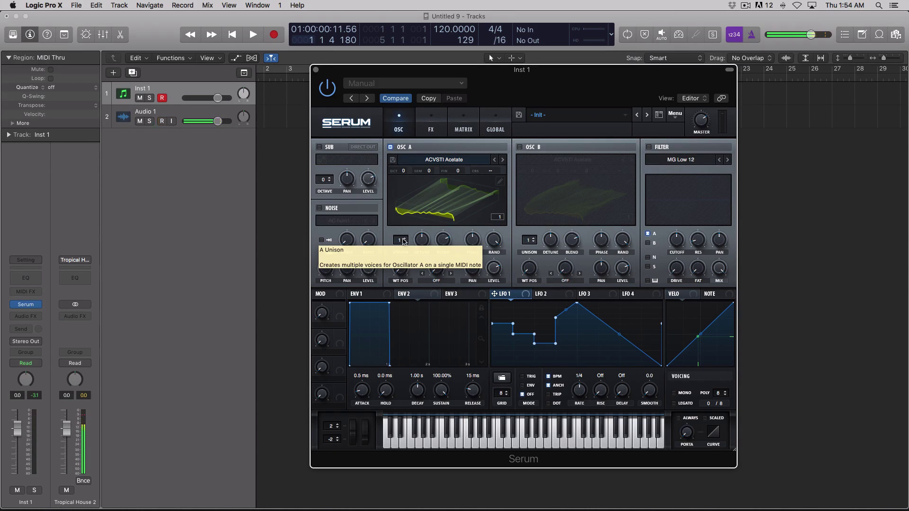
- Inspect Oscillator A's reduced table in the editor and sweep its wavetable position up to 97
left_click(500, 181)
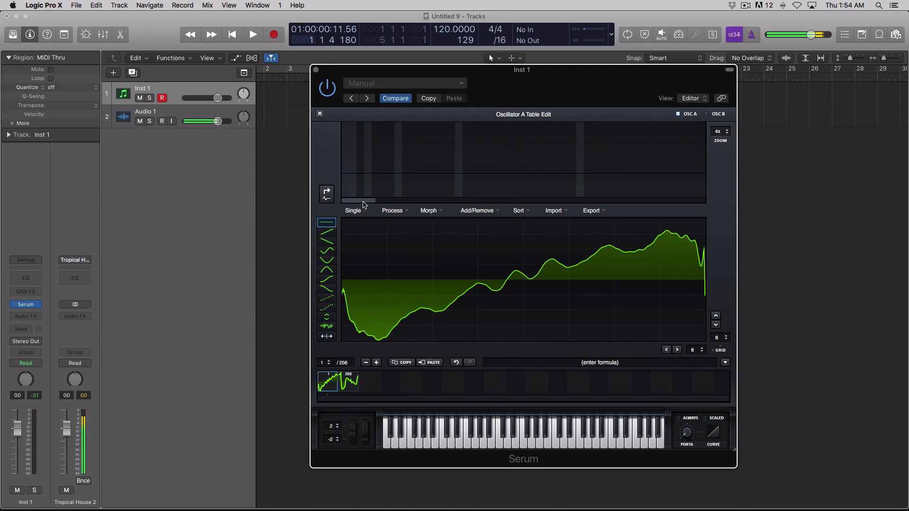
left_click(319, 114)
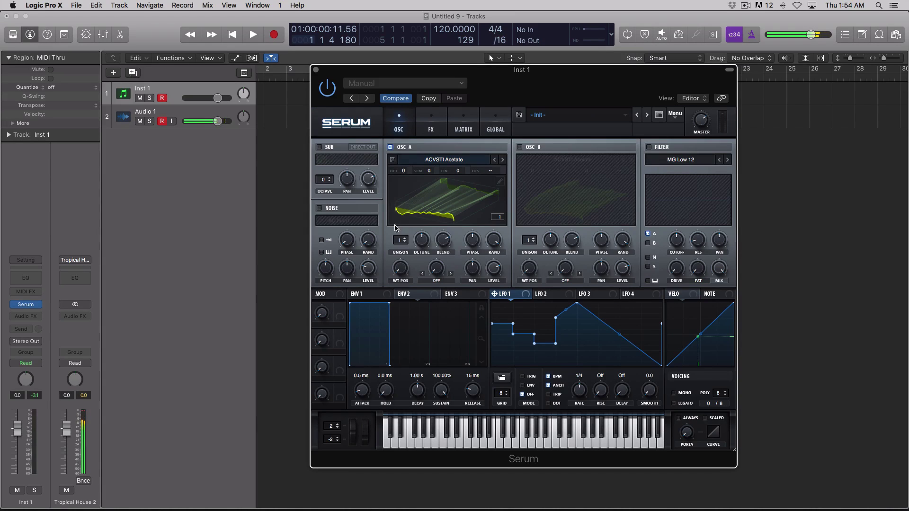
left_click_drag(400, 268, 402, 176)
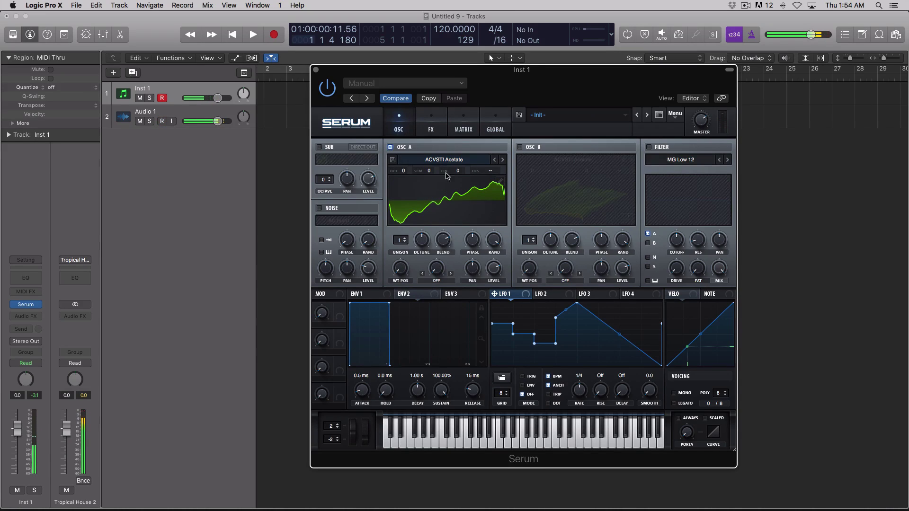
left_click(499, 182)
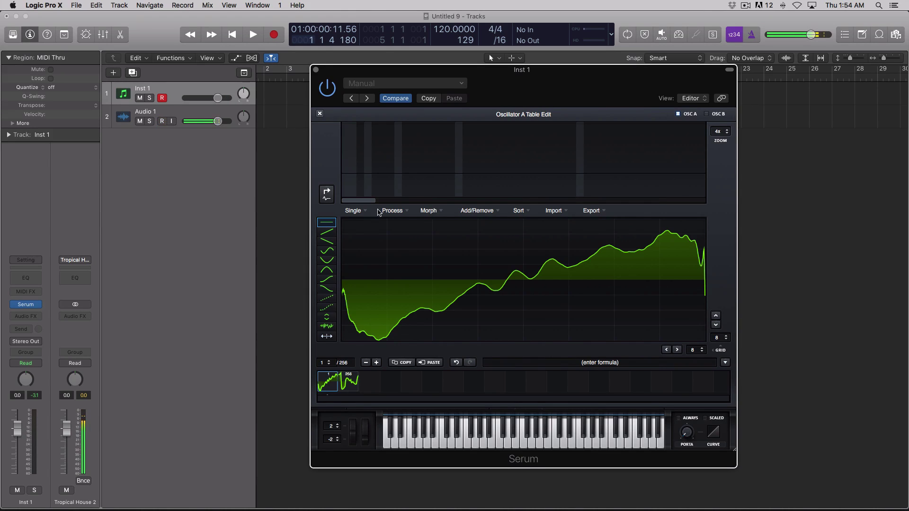
left_click(320, 114)
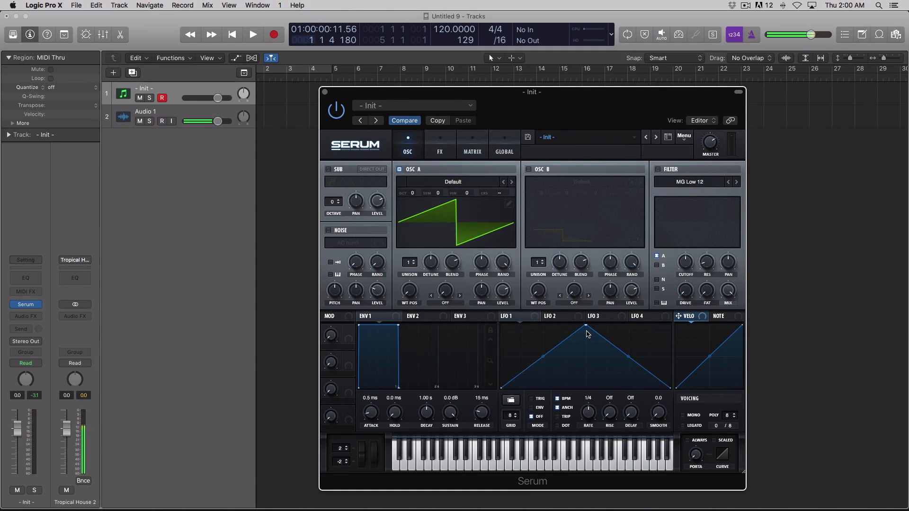
- Draw a custom LFO 2 curve: lower the peak, add two points, bend the slope
left_click(561, 320)
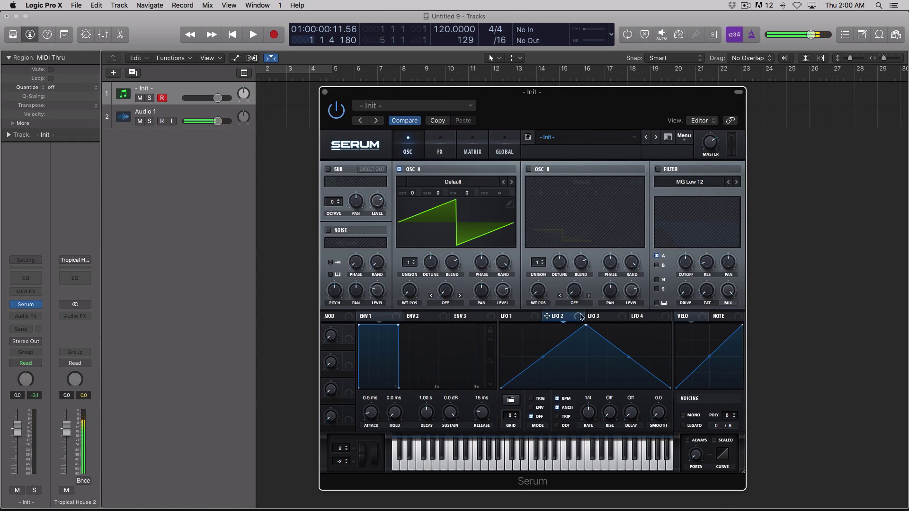
left_click_drag(586, 326, 548, 377)
double_click(562, 350)
double_click(579, 346)
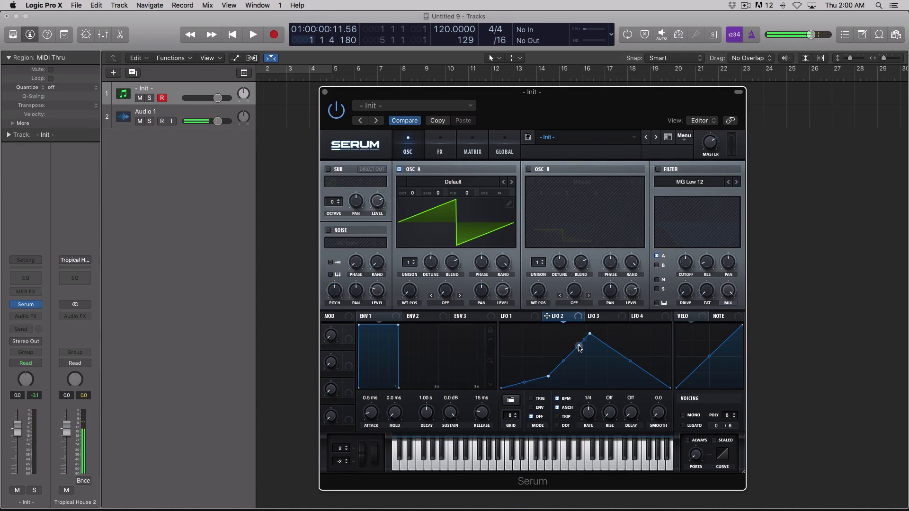
left_click_drag(589, 334, 574, 368)
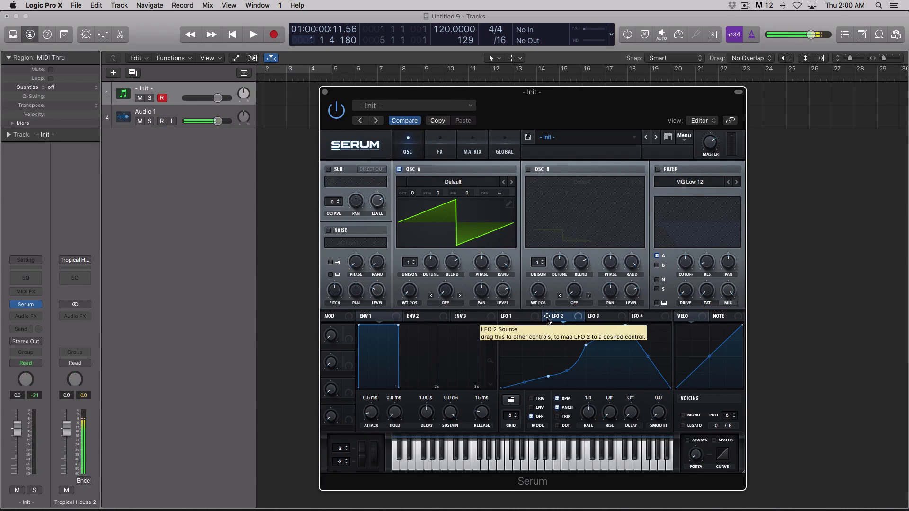
- Drag the LFO 2 shape onto Oscillator A as its waveform and toggle its 3D view
left_click_drag(546, 317, 488, 223)
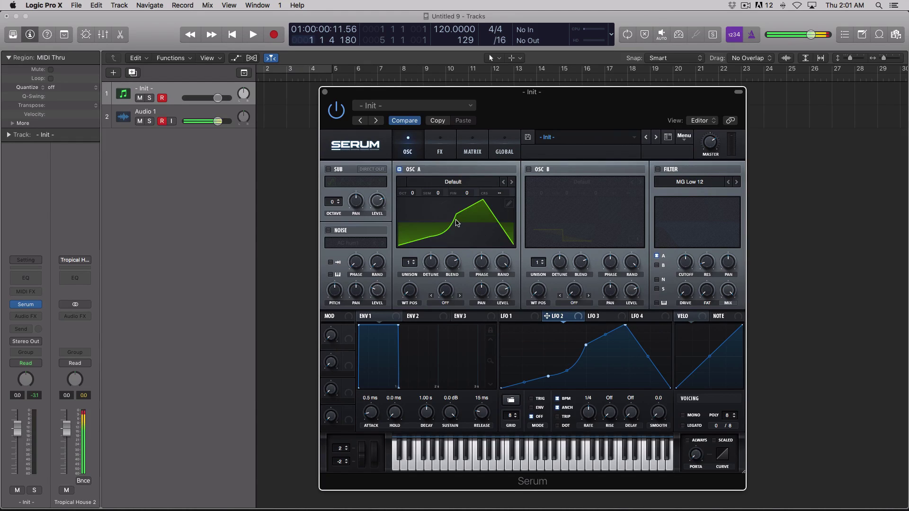
left_click(458, 223)
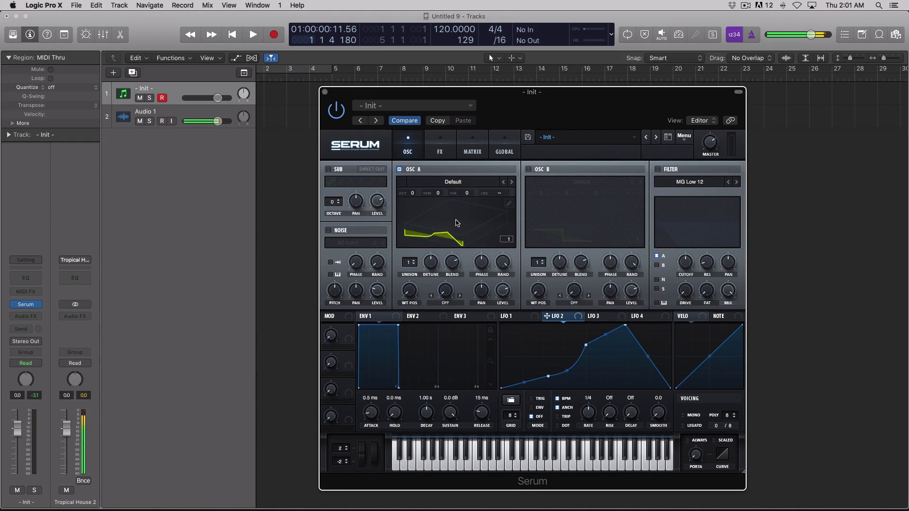
left_click(457, 223)
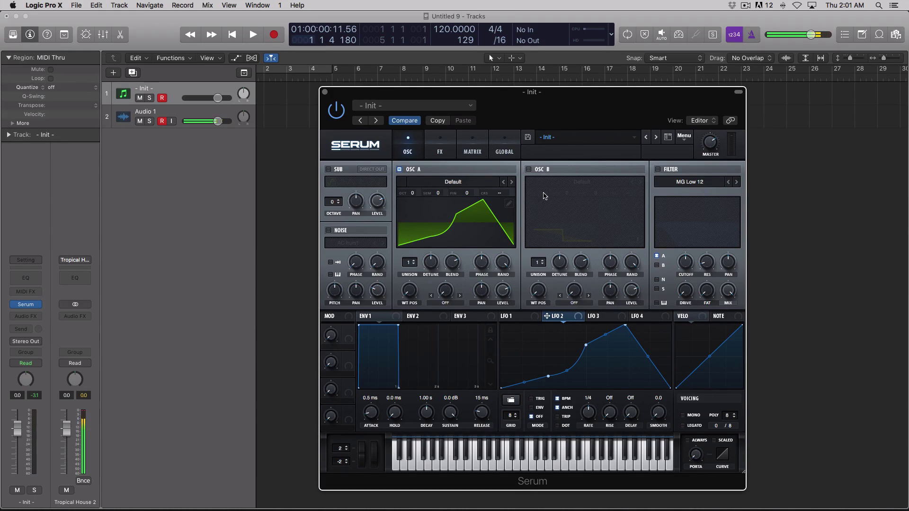
- Switch Oscillator B on, toggle both oscillators' 3D and flat views, then switch B off
left_click(528, 169)
left_click(582, 234)
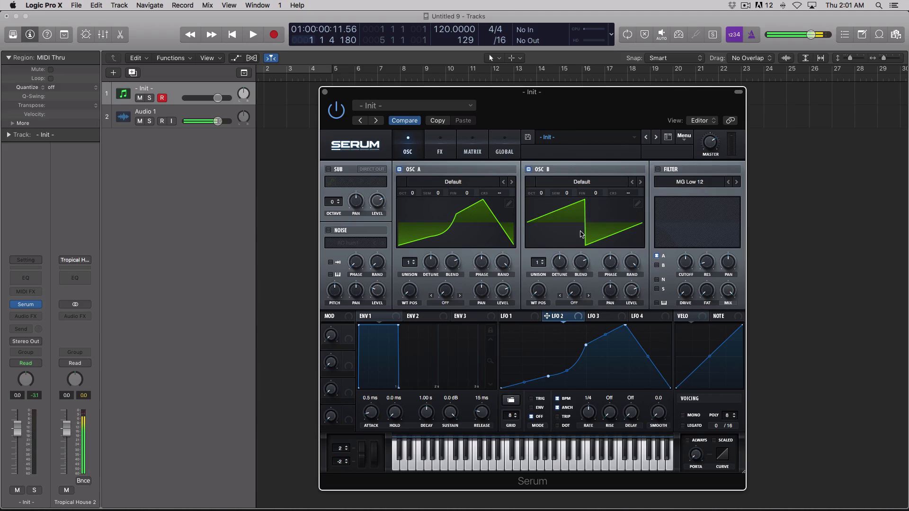
left_click(582, 213)
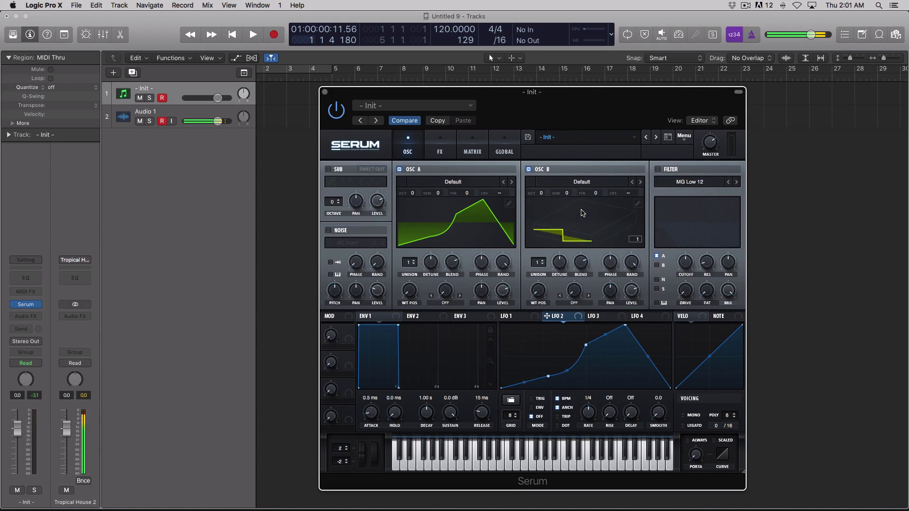
left_click(582, 213)
left_click(582, 214)
left_click(592, 214)
left_click(463, 219)
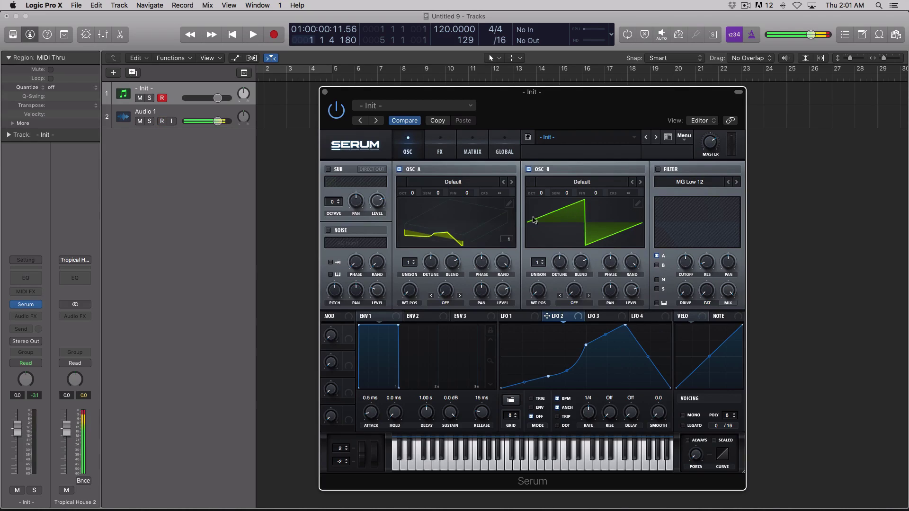
left_click(535, 220)
left_click(529, 169)
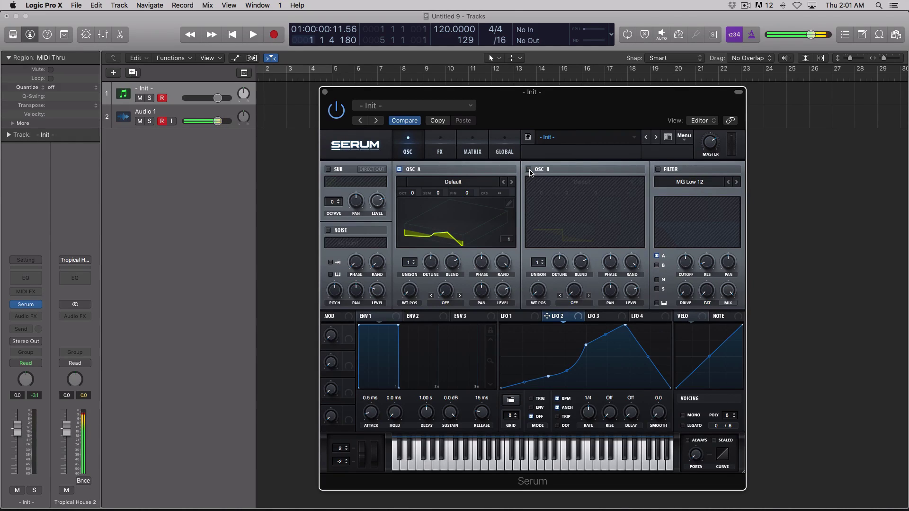